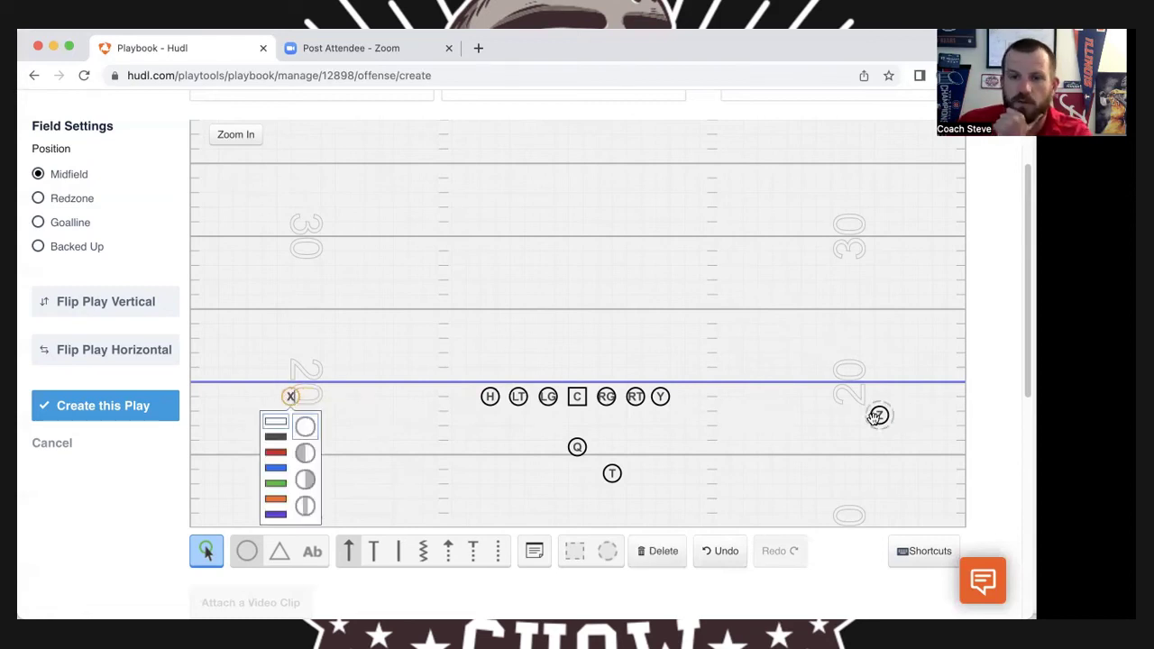
- Move Z up onto the line of scrimmage, and drop Y and H one step off the line beside the tackles
left_click_drag(877, 418, 867, 397)
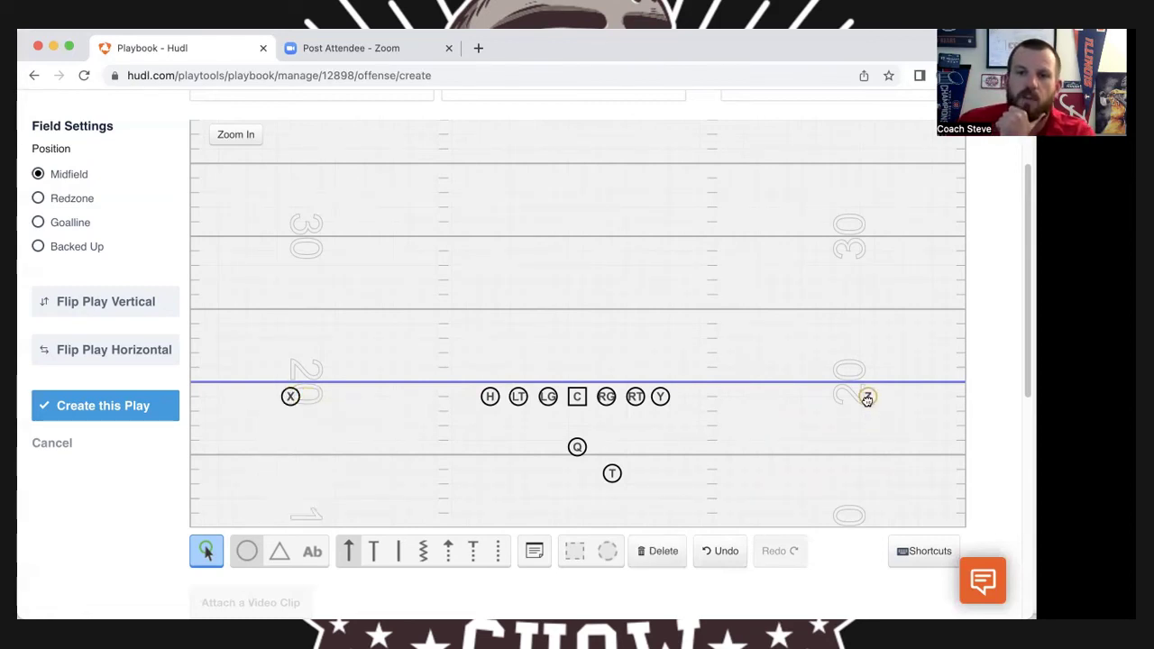
left_click_drag(660, 397, 661, 417)
left_click_drag(490, 397, 488, 417)
left_click(752, 386)
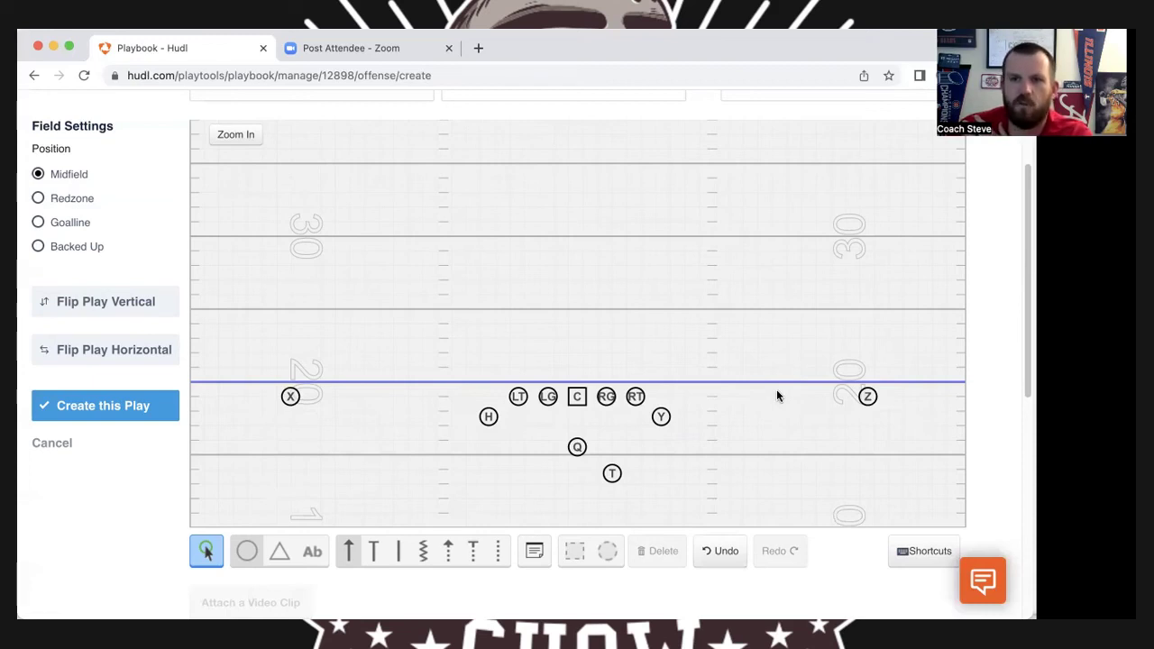
- Shift Y to the left side and move H across to the right side, off the line
left_click_drag(488, 417, 383, 417)
left_click(805, 421)
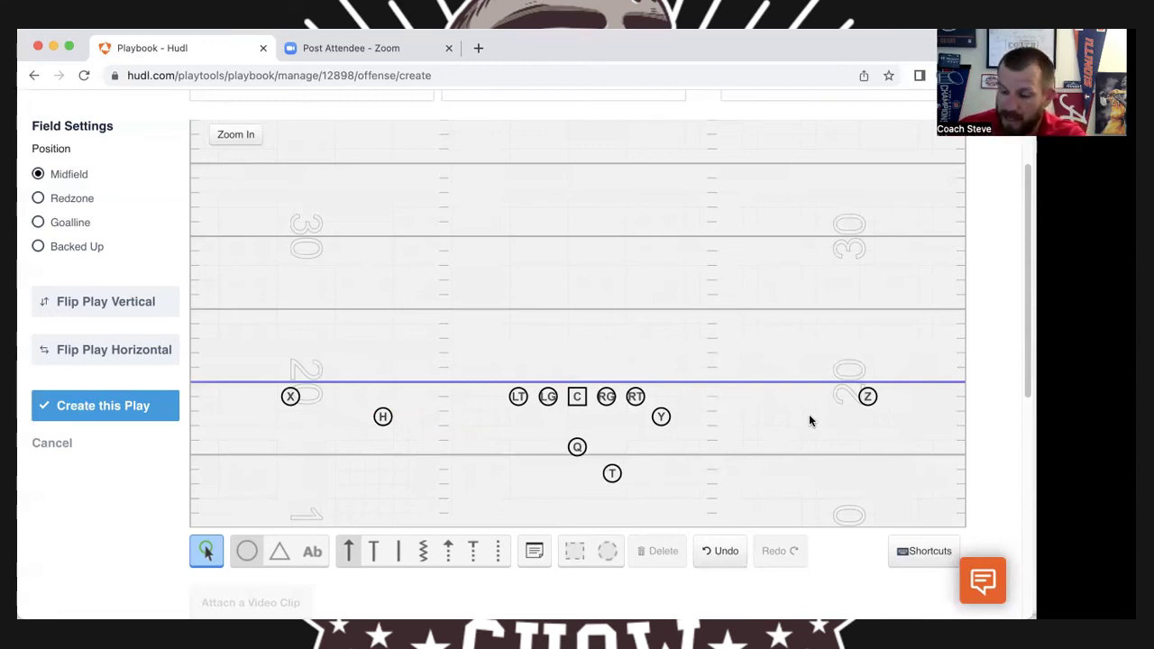
left_click_drag(661, 417, 493, 421)
left_click_drag(382, 418, 749, 418)
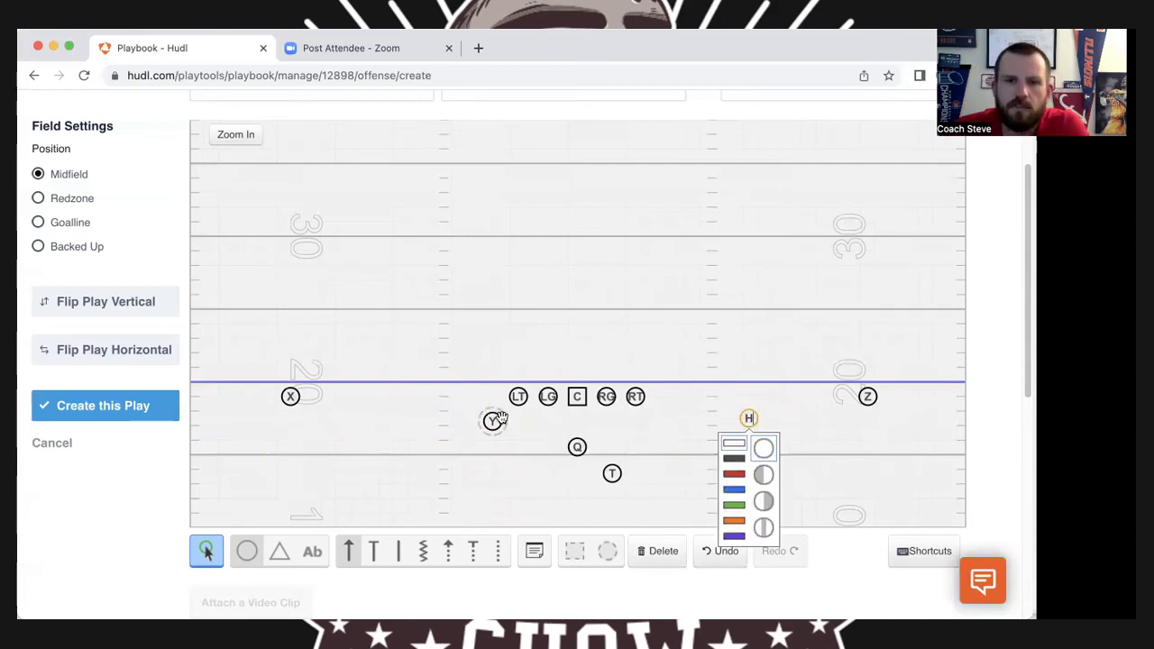
left_click(541, 410)
- Put Y back up on the line next to RT, leaving H between Y and Z
left_click(659, 415)
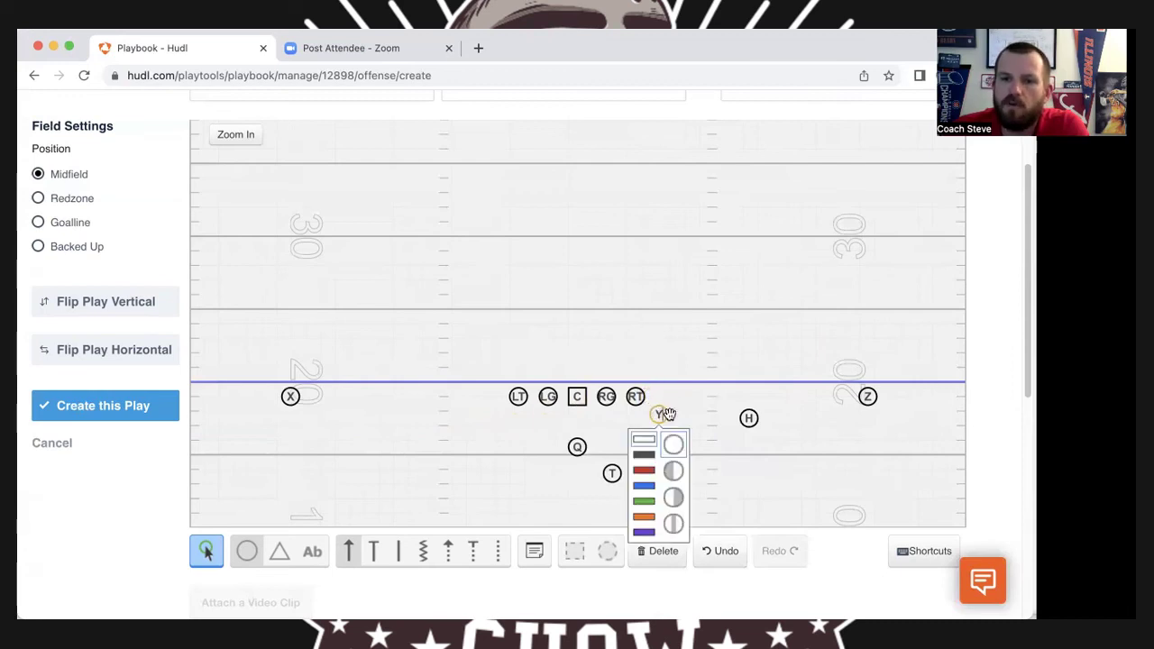
left_click(749, 418)
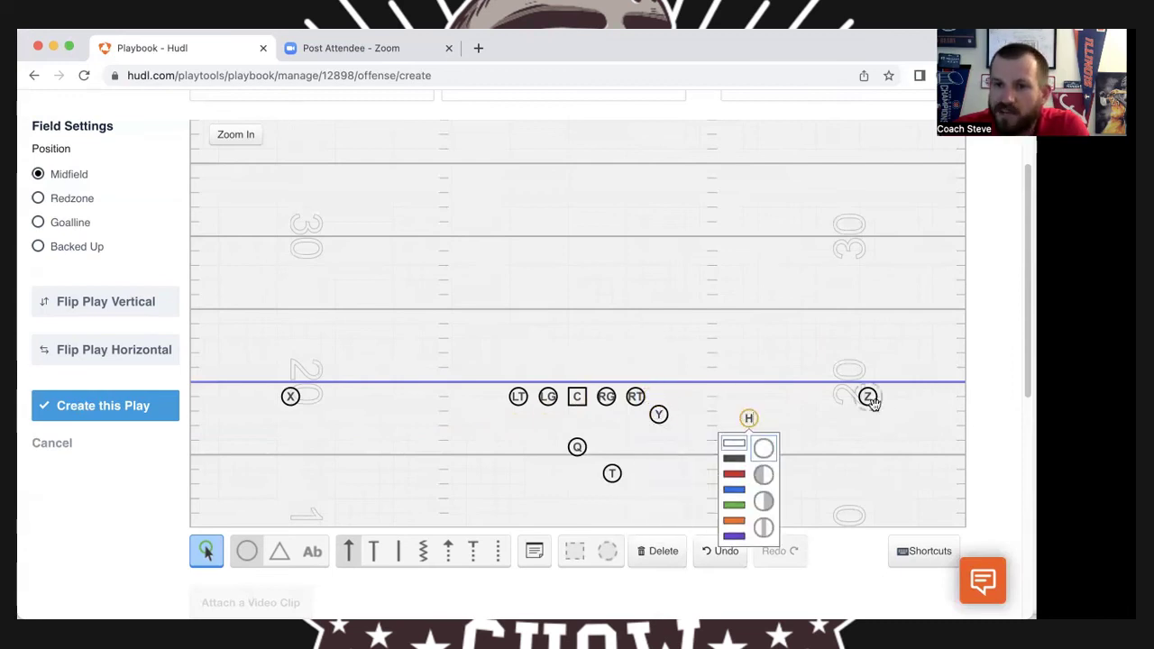
left_click(932, 409)
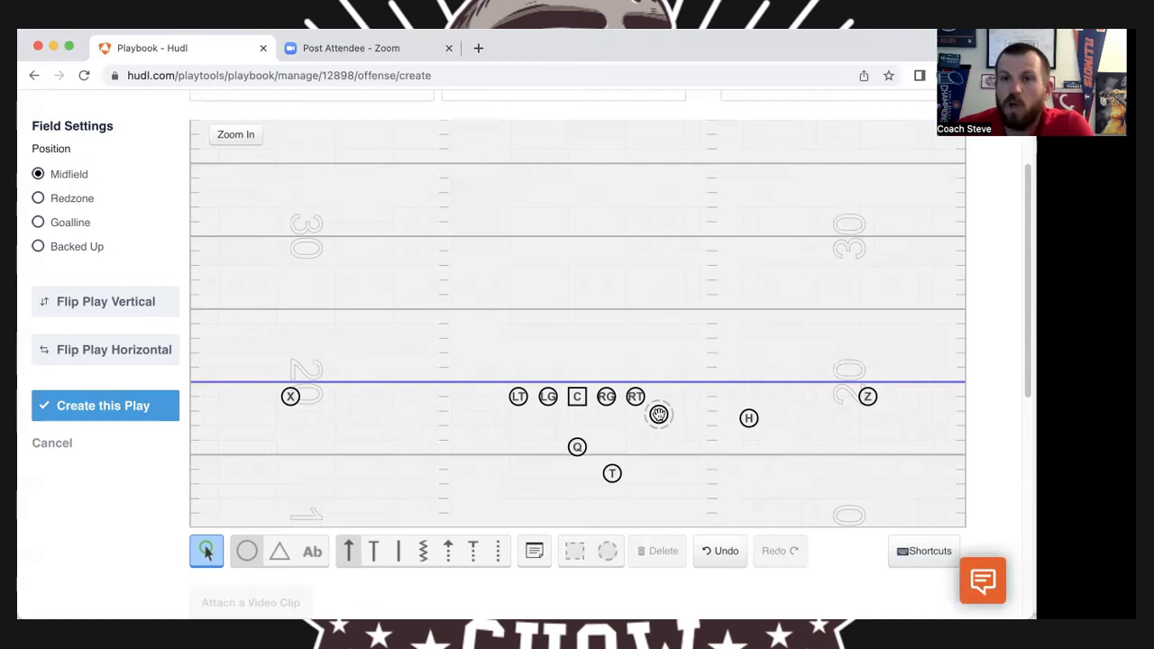
left_click_drag(659, 413, 659, 397)
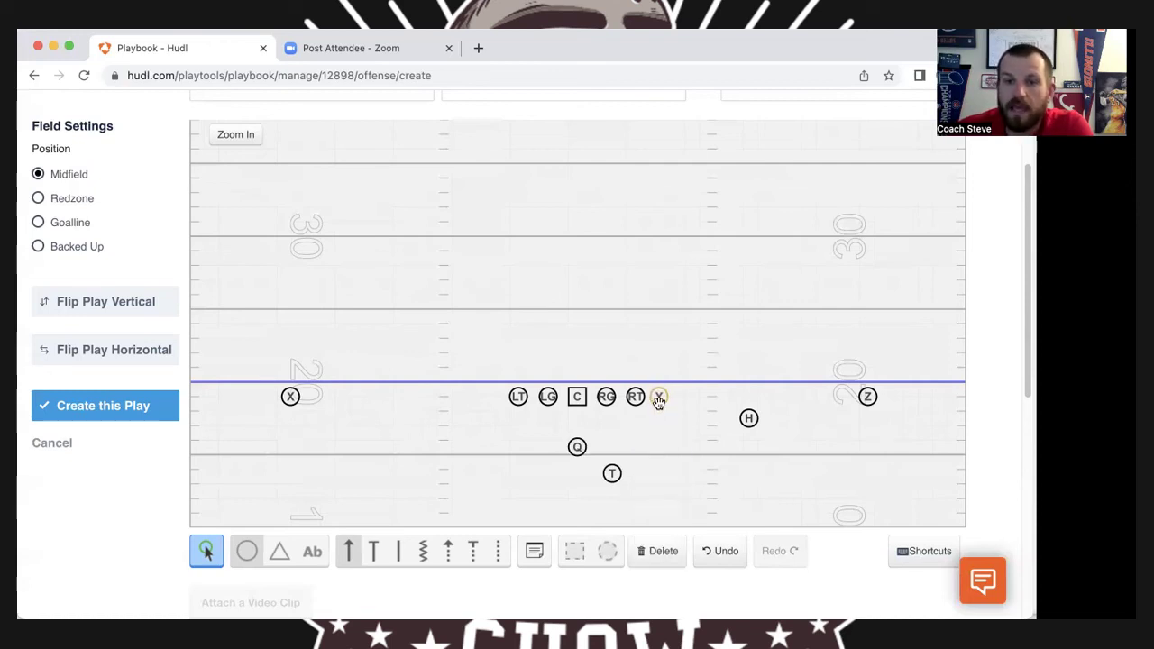
- Drop Z one step off the line, and move H left to just behind and outside LT
left_click(705, 418)
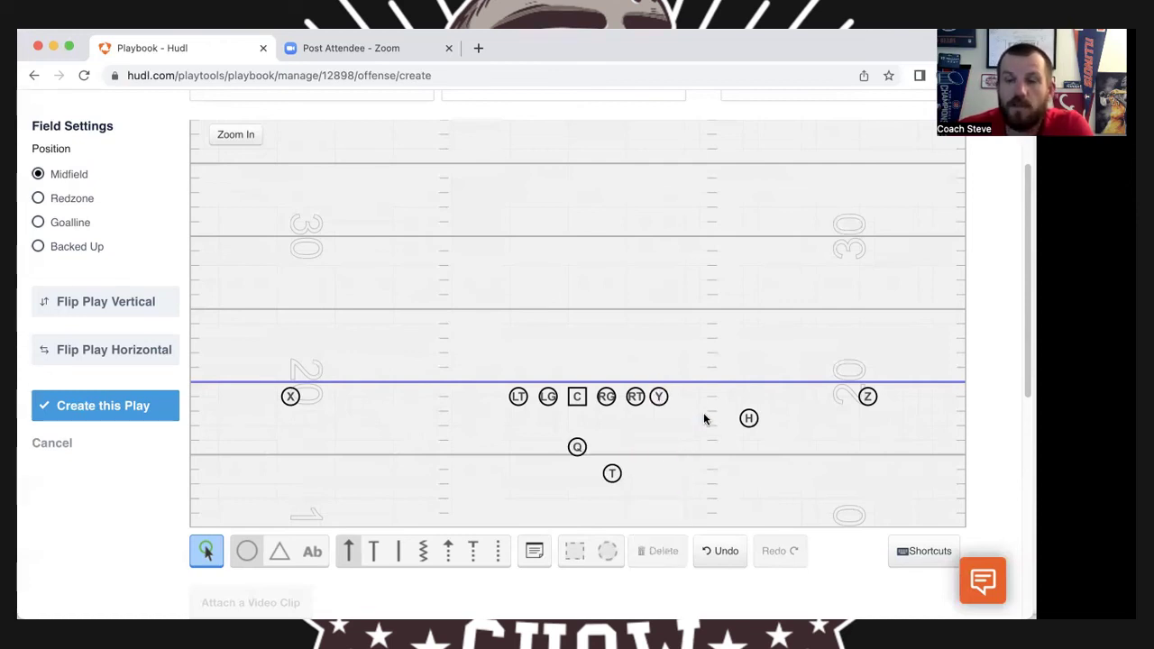
left_click_drag(867, 397, 870, 412)
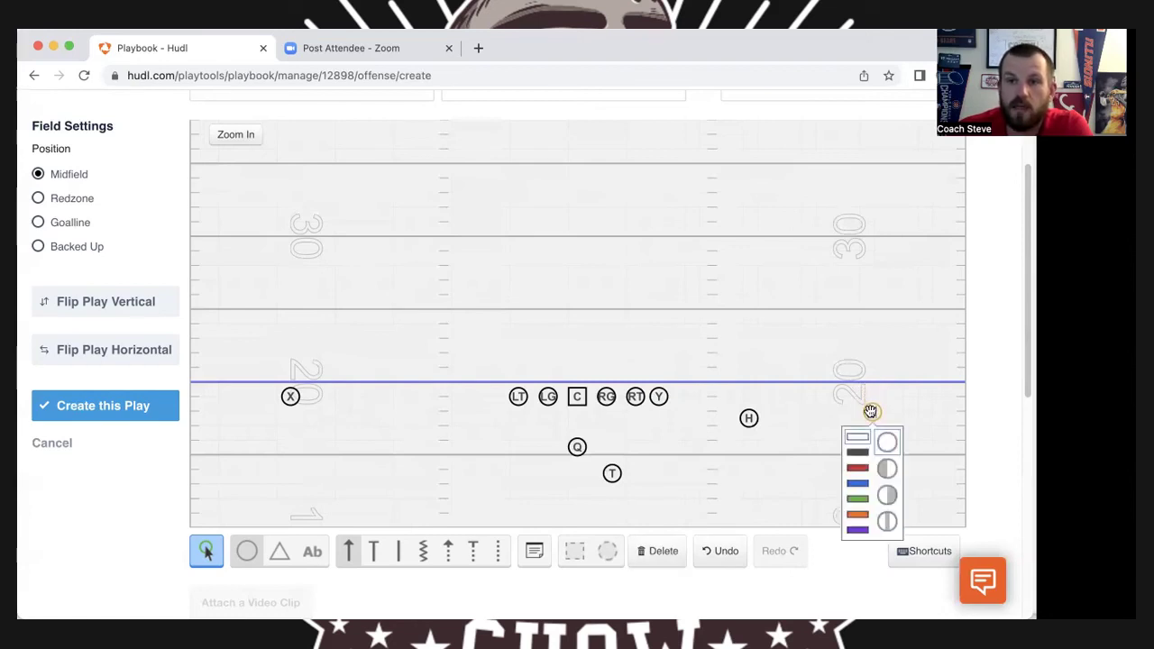
left_click_drag(750, 417, 677, 420)
left_click(746, 399)
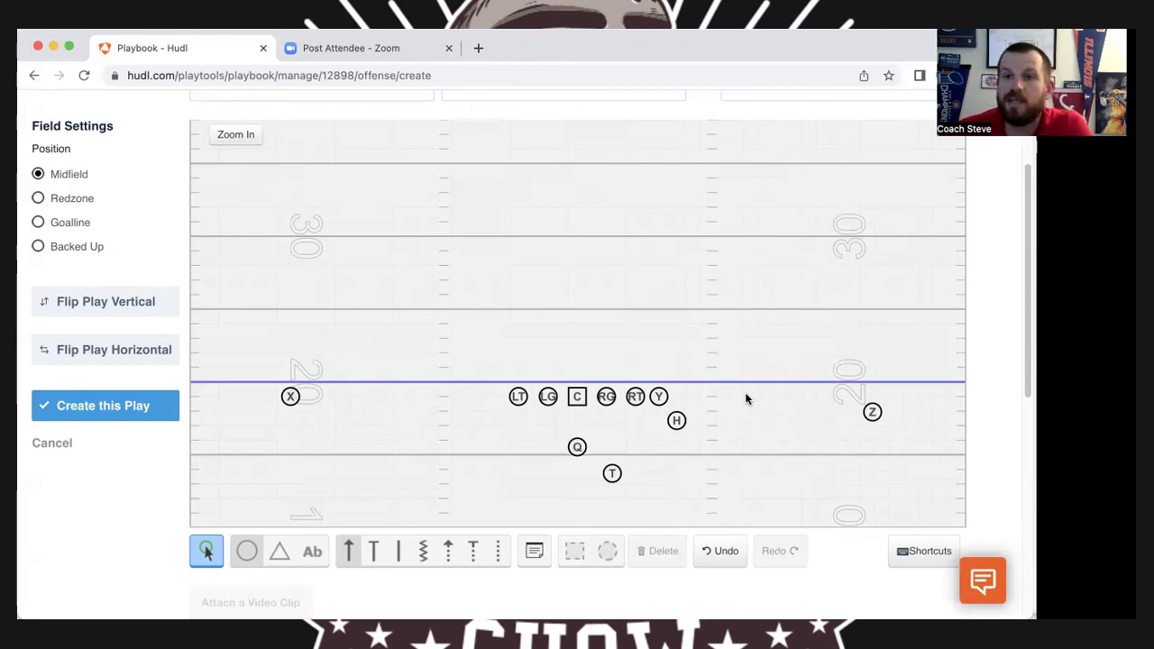
left_click_drag(676, 420, 500, 423)
left_click(697, 416)
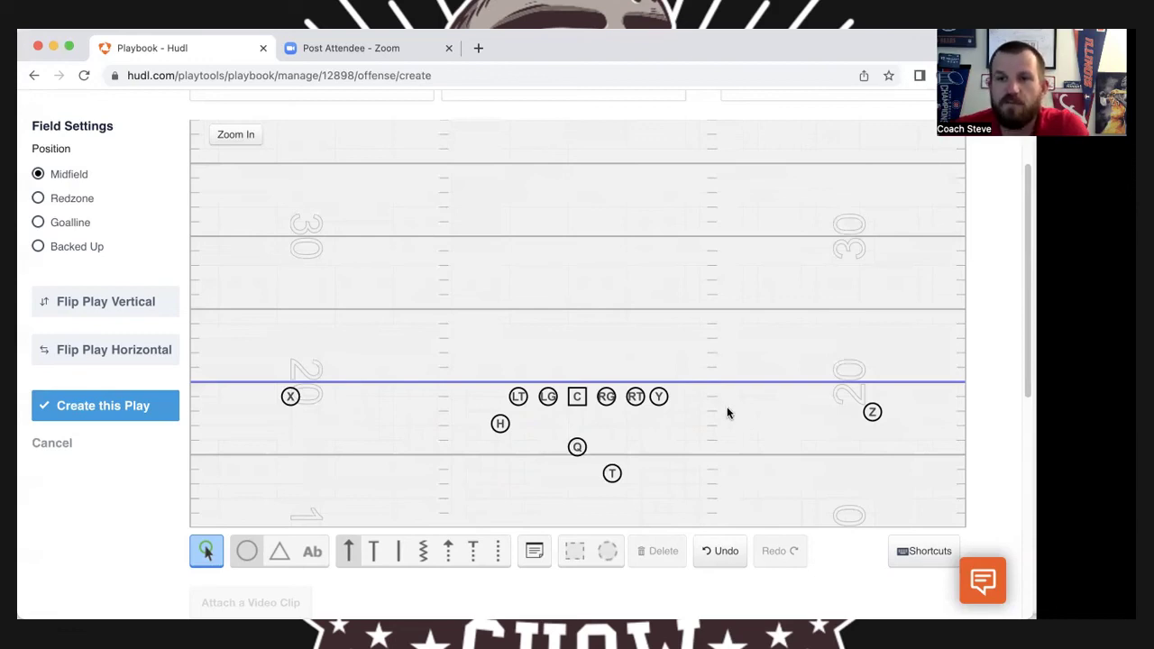
- Split Y out wider along the line and shift H over behind RG
left_click_drag(660, 397, 743, 397)
left_click_drag(495, 426, 619, 424)
left_click(516, 480)
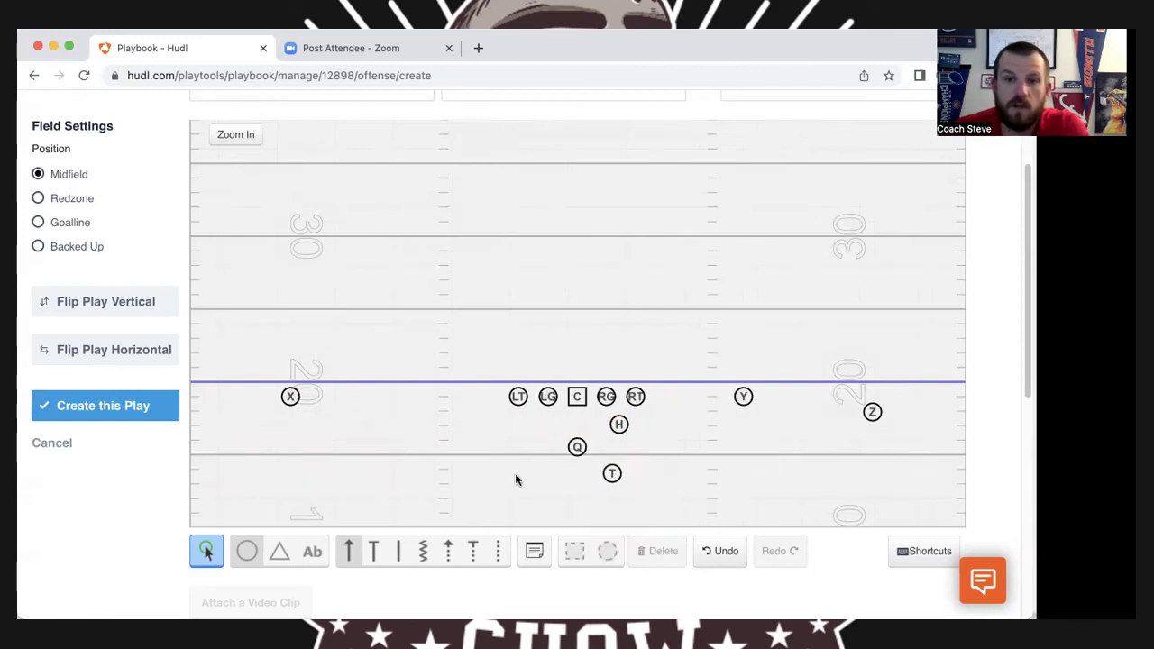
- Line T up directly behind Q and set H level with Q on its right
left_click_drag(612, 473, 575, 489)
left_click_drag(618, 424, 617, 449)
left_click(697, 431)
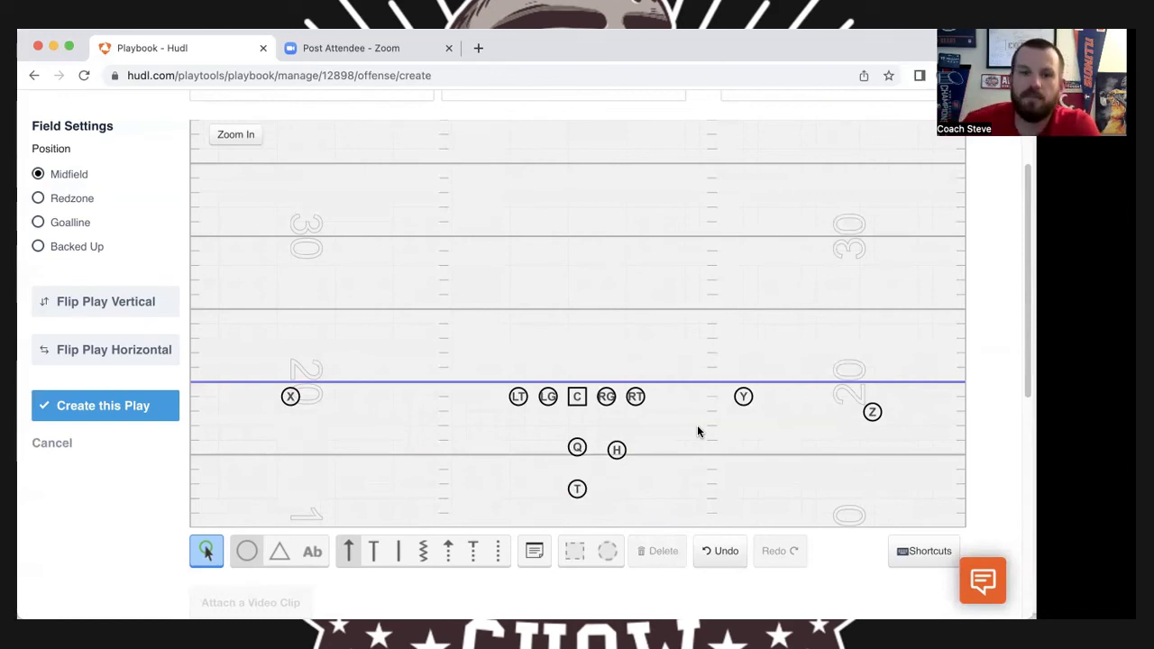
mouse_move(617, 449)
left_mouse_down()
mouse_move(529, 456)
mouse_move(621, 452)
left_mouse_up()
left_click(714, 460)
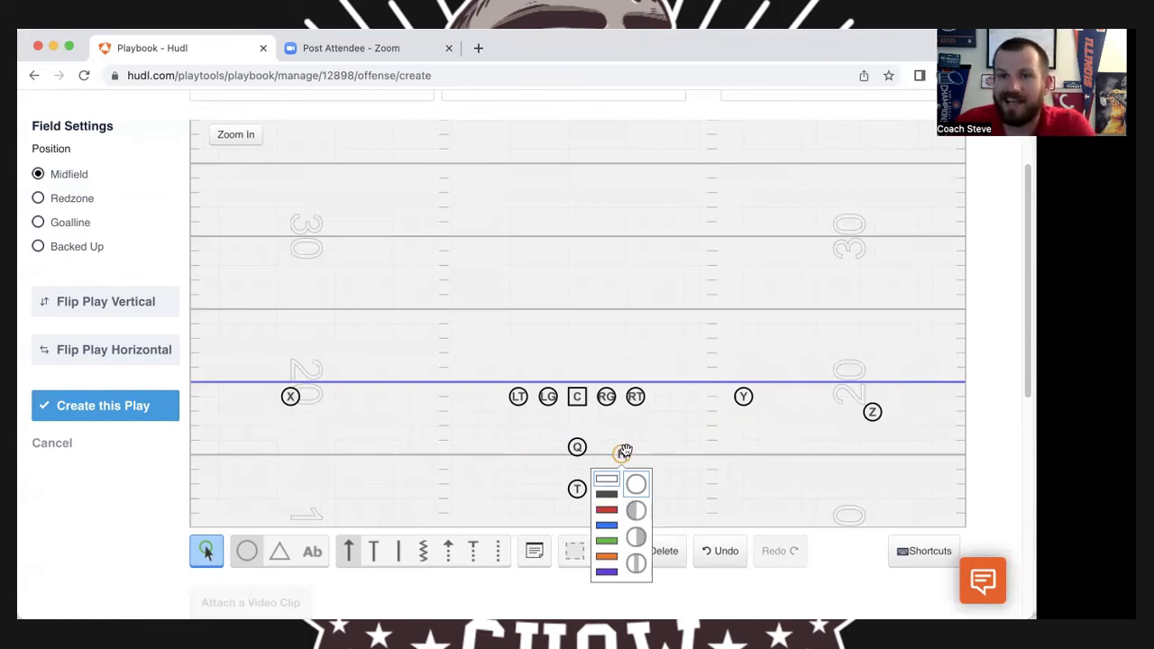
- Move Y to the left side of the line and drop X a step off the line wide left
left_click_drag(623, 454, 525, 453)
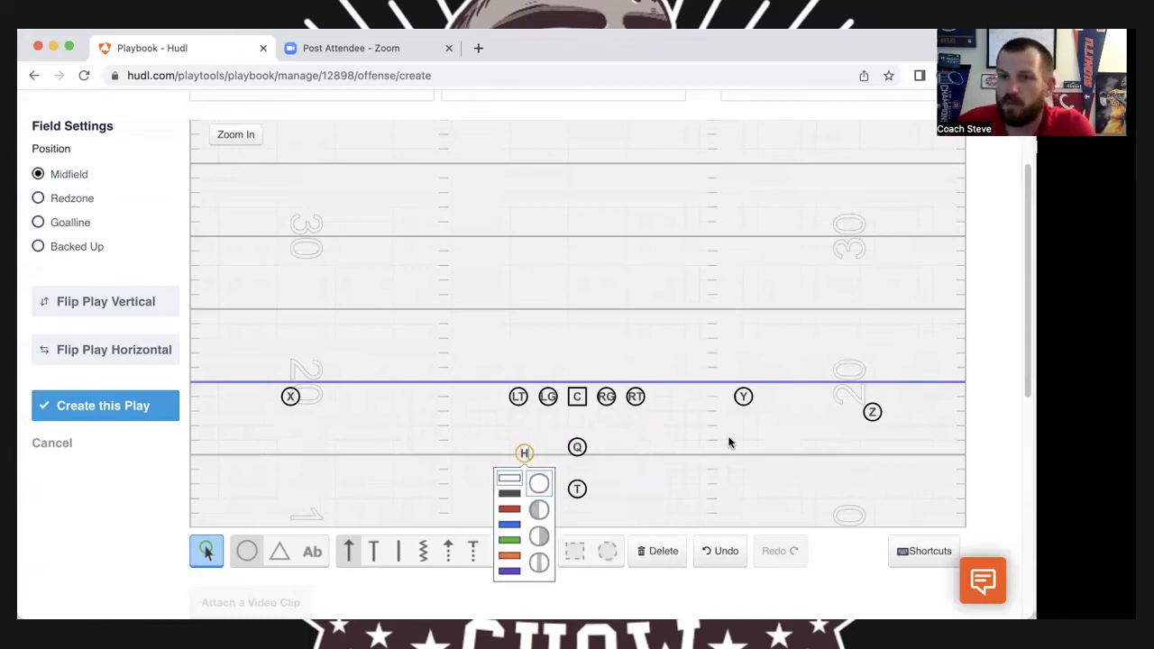
left_click_drag(526, 452, 633, 447)
left_click_drag(743, 398, 414, 397)
left_click_drag(275, 404, 267, 421)
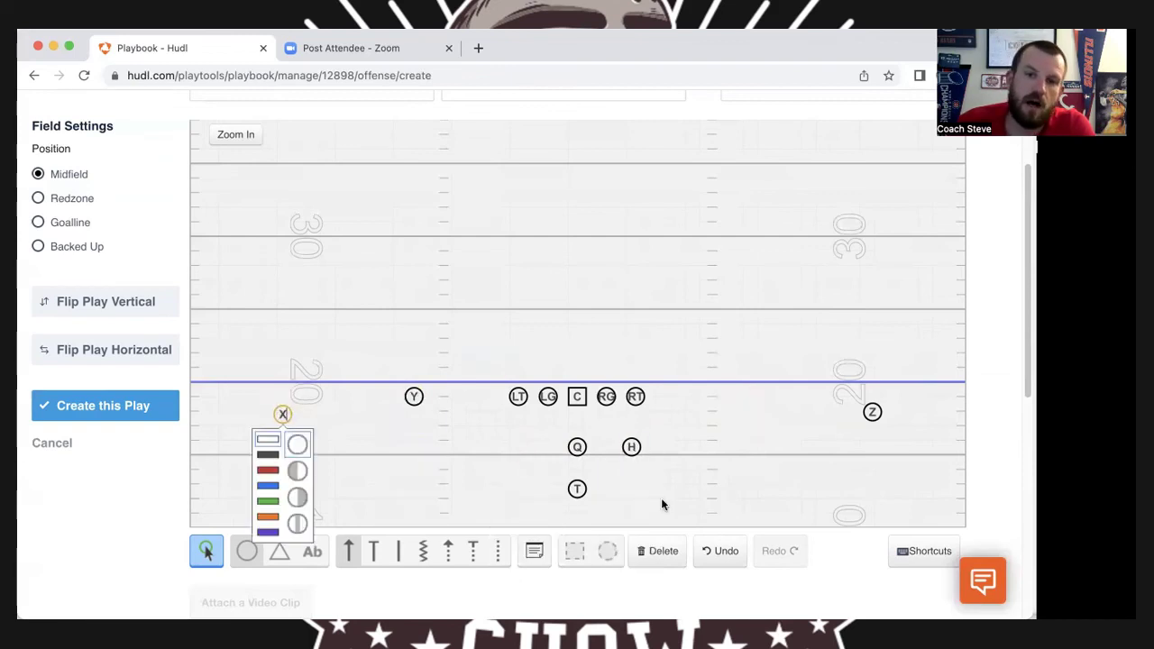
- Raise H from beside Q to just behind the line between RG and RT
mouse_move(642, 449)
left_mouse_down()
mouse_move(524, 450)
mouse_move(629, 452)
left_mouse_up()
left_click(667, 418)
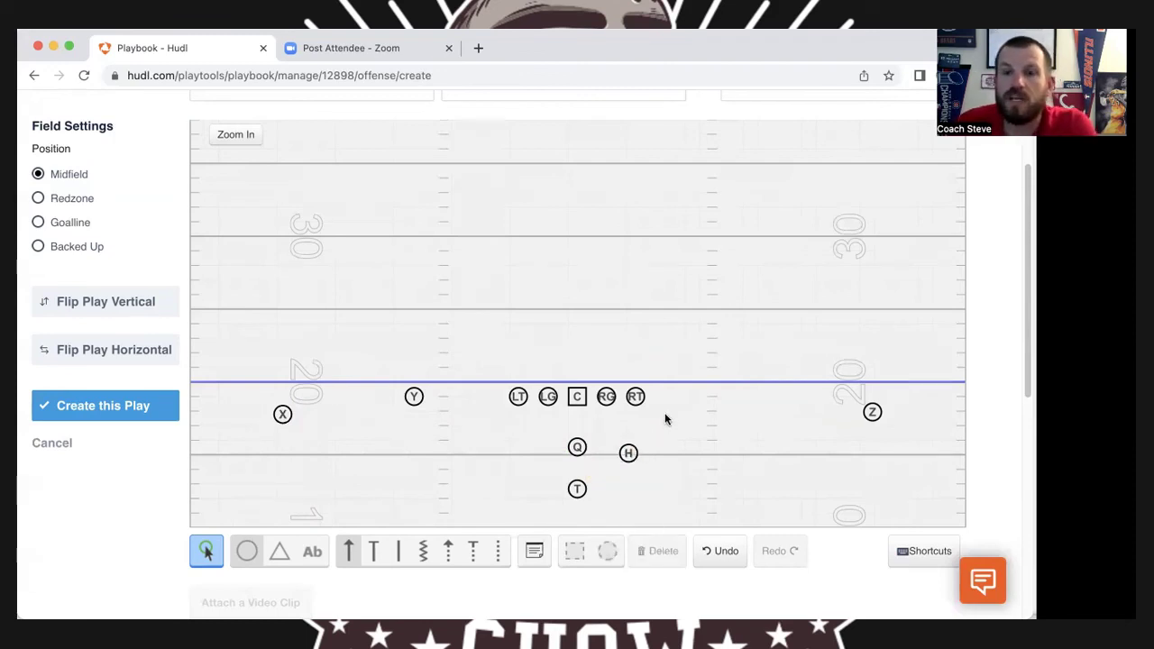
left_click_drag(629, 452, 617, 424)
left_click(771, 426)
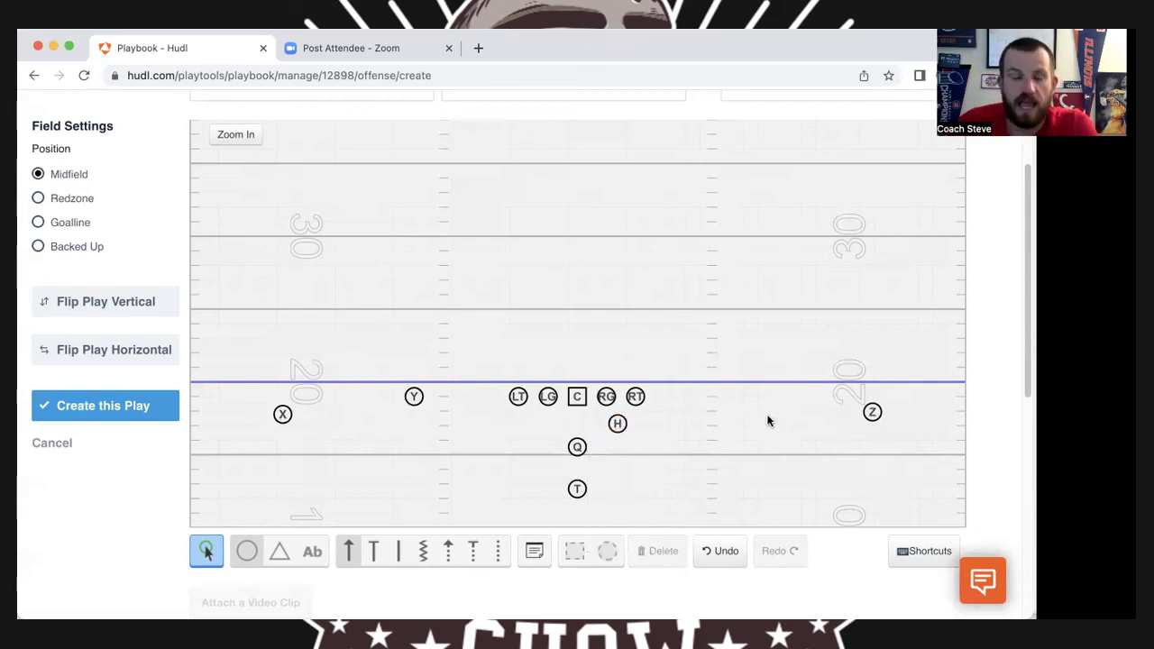
left_click_drag(621, 422, 533, 424)
left_click(754, 428)
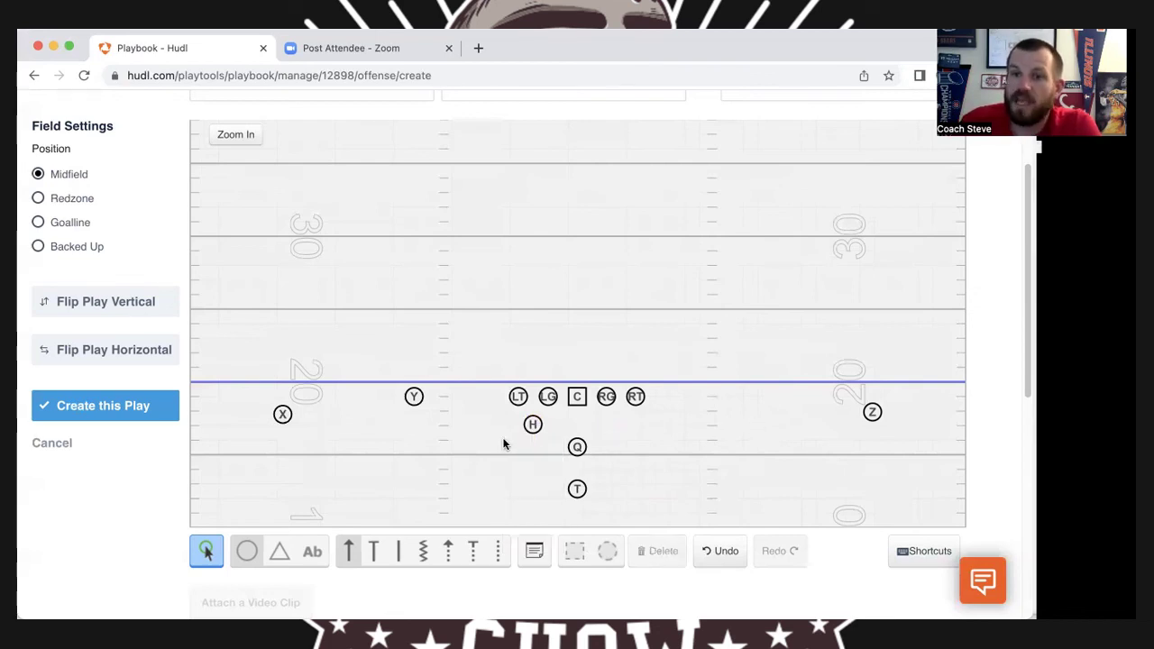
left_click_drag(532, 425, 620, 422)
left_click(701, 413)
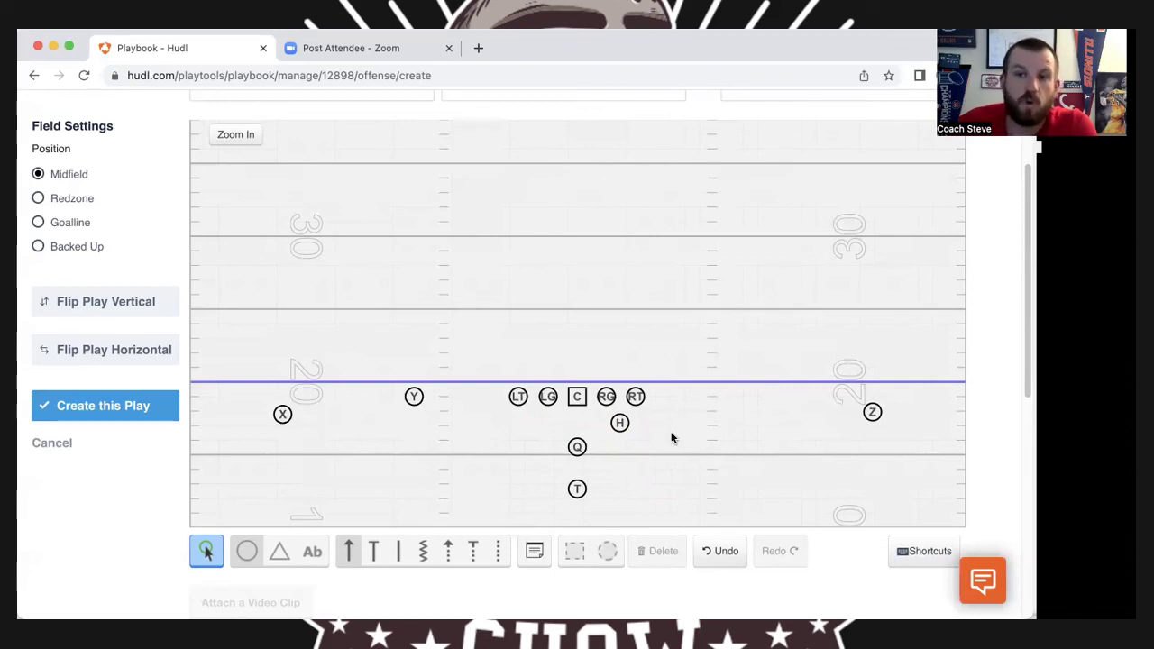
left_click_drag(619, 423, 673, 411)
left_click(678, 414)
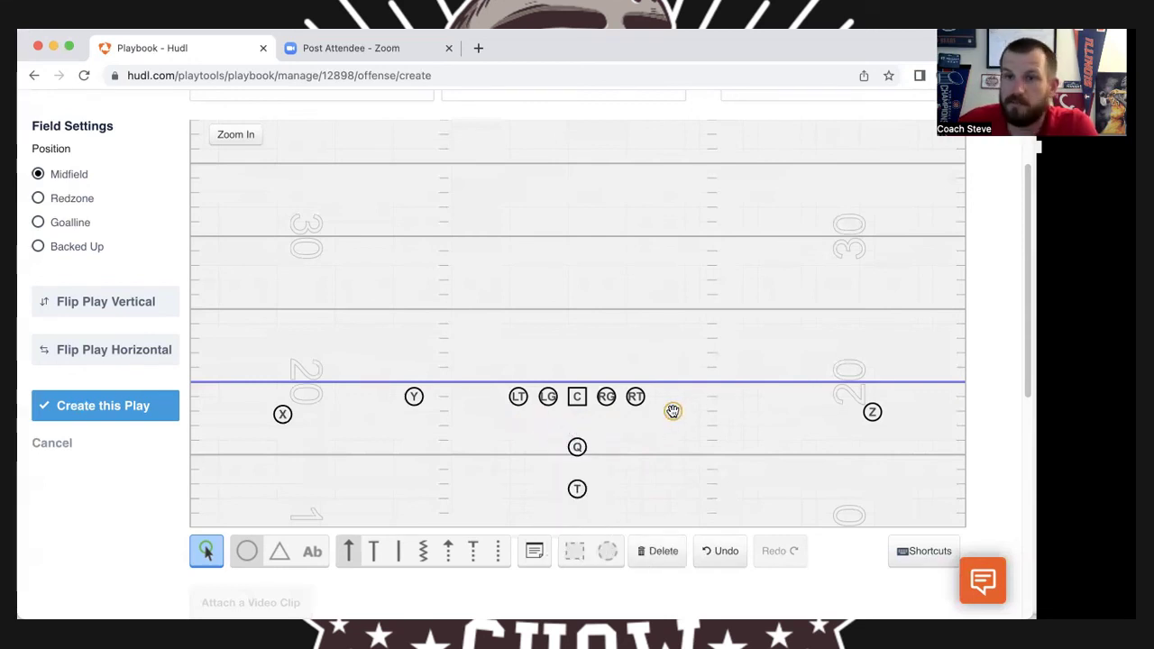
left_click_drag(673, 411, 622, 423)
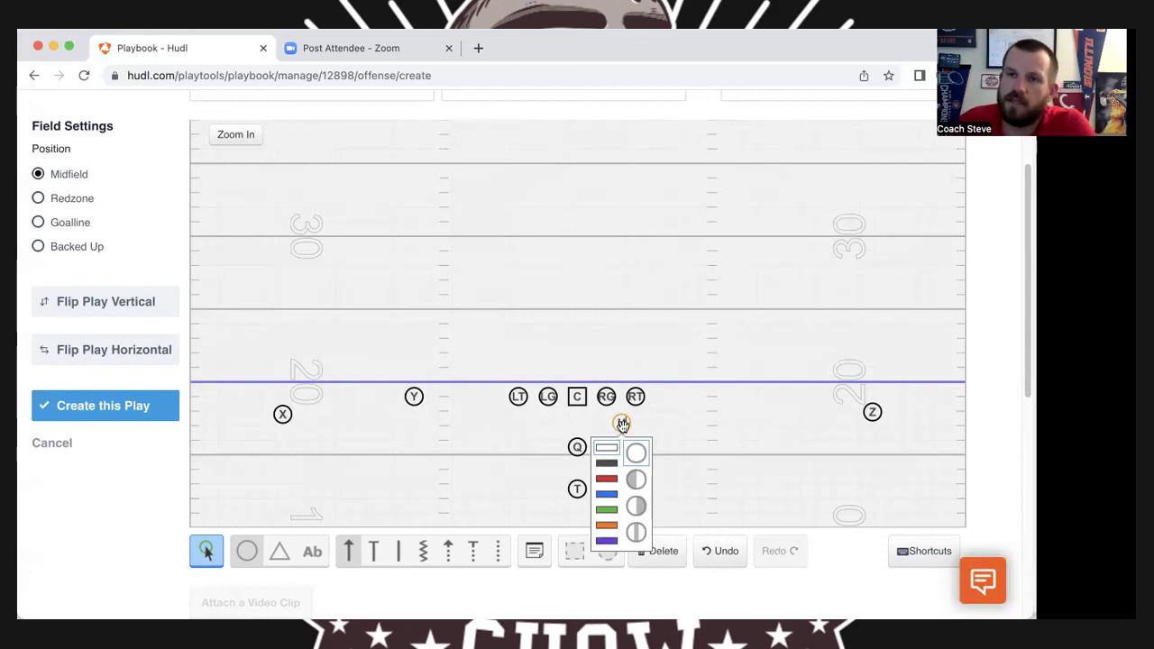
left_click_drag(622, 424, 256, 326)
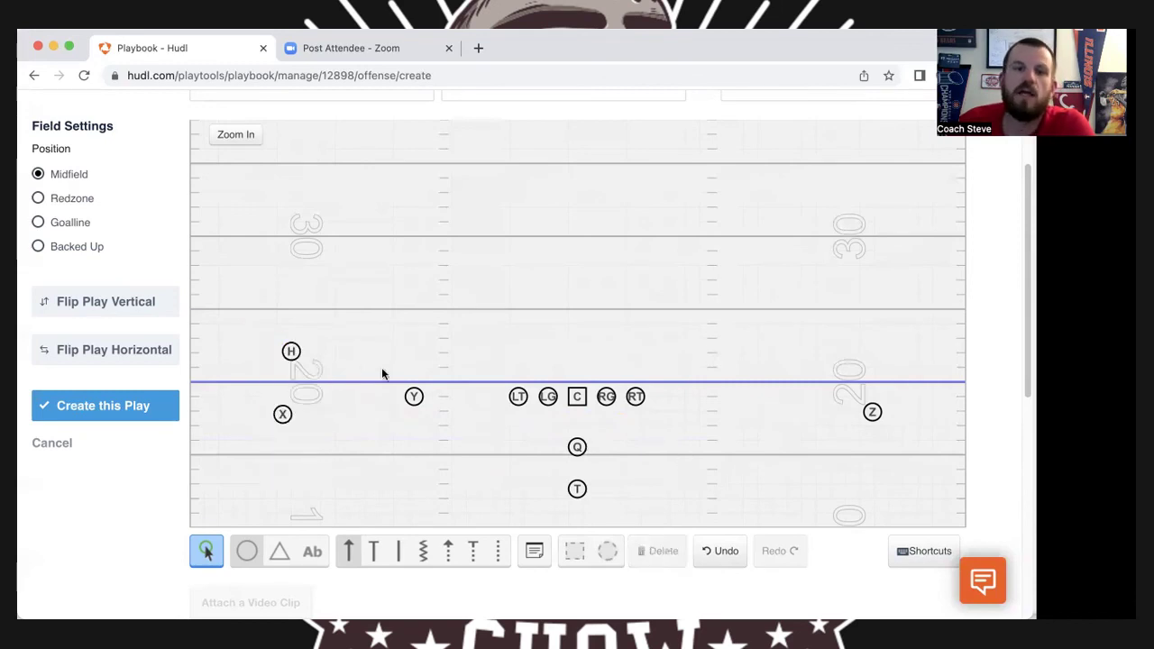
left_click_drag(292, 351, 624, 425)
left_click(624, 425)
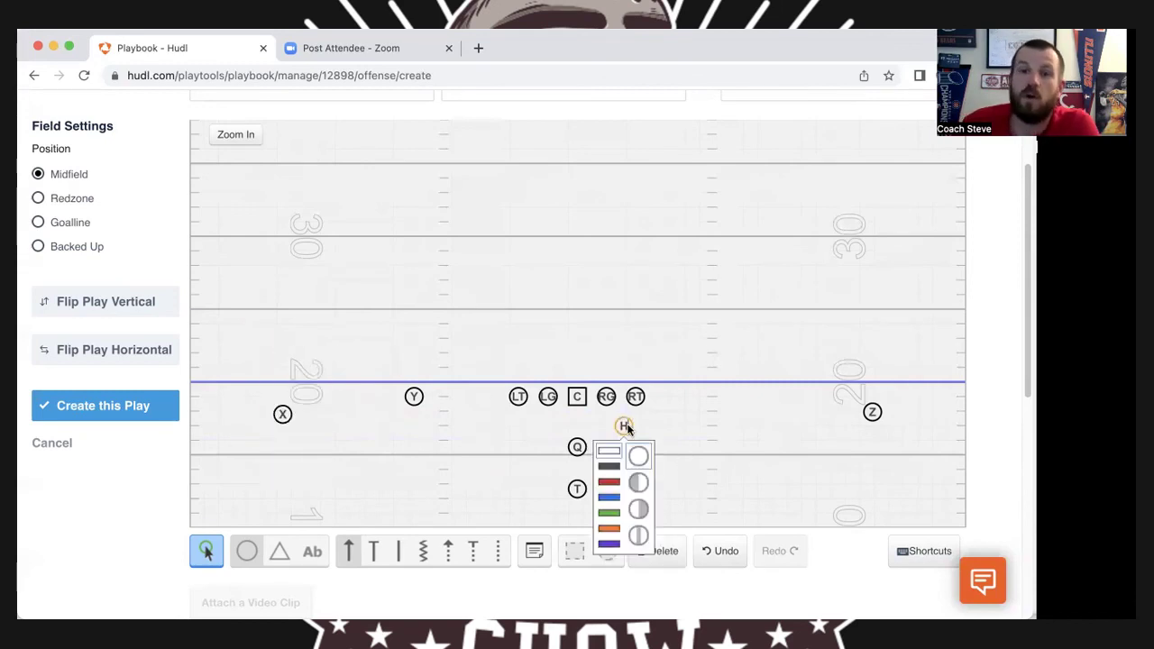